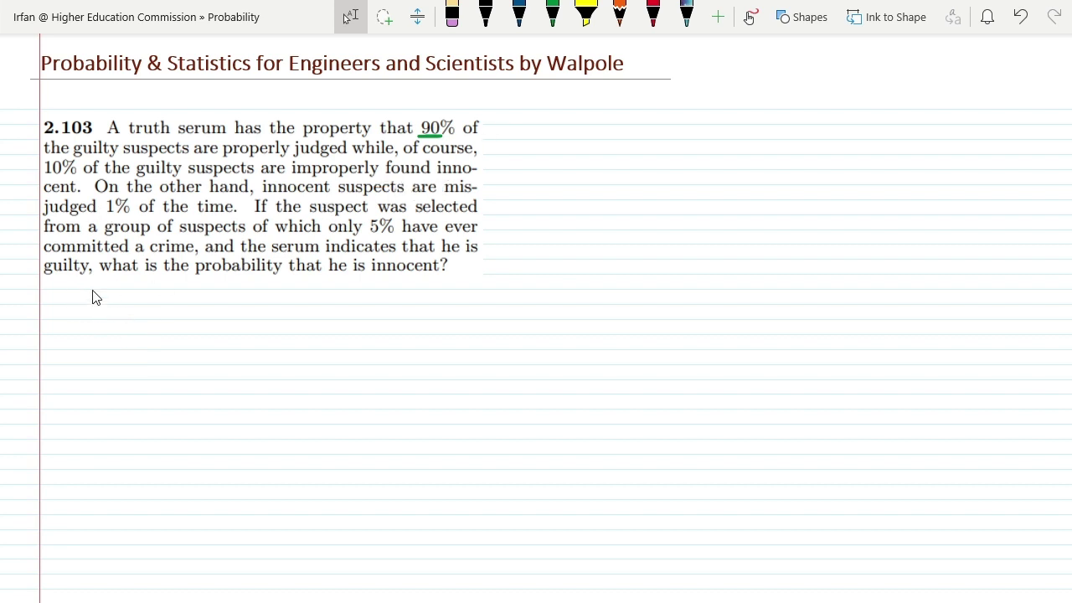
In blue ink, write 'Given:-' with P → Guilty and N → Innocent beneath the problem.
mouse_move(80, 285)
left_mouse_down()
mouse_move(75, 311)
mouse_move(78, 299)
mouse_move(92, 308)
mouse_move(136, 295)
mouse_move(139, 313)
mouse_move(154, 295)
left_mouse_up()
left_click_drag(81, 323, 124, 319)
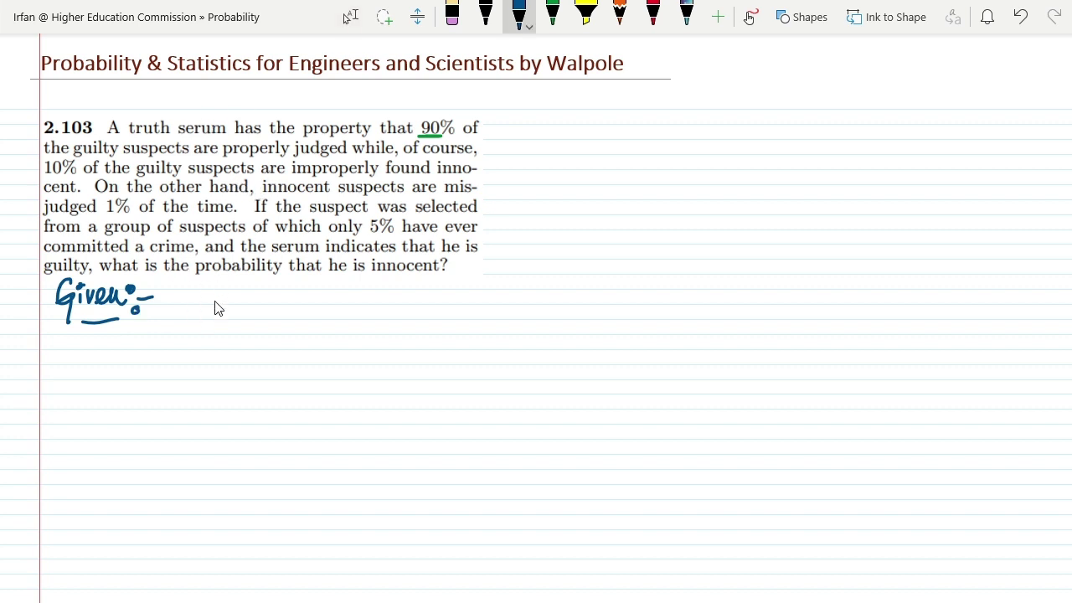
mouse_move(198, 294)
left_mouse_down()
mouse_move(198, 325)
mouse_move(199, 296)
mouse_move(213, 308)
mouse_move(201, 308)
mouse_move(192, 347)
mouse_move(207, 367)
mouse_move(249, 322)
left_mouse_up()
mouse_move(307, 290)
left_mouse_down()
mouse_move(296, 319)
mouse_move(309, 304)
mouse_move(316, 312)
mouse_move(314, 297)
mouse_move(331, 311)
mouse_move(357, 295)
mouse_move(359, 335)
mouse_move(350, 305)
left_mouse_up()
left_click_drag(228, 364, 298, 358)
mouse_move(279, 342)
left_mouse_down()
mouse_move(293, 341)
mouse_move(306, 364)
mouse_move(334, 345)
mouse_move(357, 363)
mouse_move(379, 360)
left_mouse_up()
mouse_move(384, 333)
left_mouse_down()
mouse_move(388, 359)
mouse_move(386, 326)
left_mouse_up()
Add Ps → Serum guilty and Ns → Serum innocent, then begin a line with 'P['.
left_click_drag(408, 283, 410, 317)
mouse_move(409, 285)
left_mouse_down()
mouse_move(422, 313)
mouse_move(466, 305)
left_mouse_up()
left_click(437, 303)
mouse_move(455, 297)
left_mouse_down()
mouse_move(517, 293)
mouse_move(568, 305)
mouse_move(560, 322)
mouse_move(576, 296)
mouse_move(587, 300)
mouse_move(586, 287)
mouse_move(599, 303)
mouse_move(604, 283)
mouse_move(613, 292)
mouse_move(620, 283)
mouse_move(634, 333)
left_mouse_up()
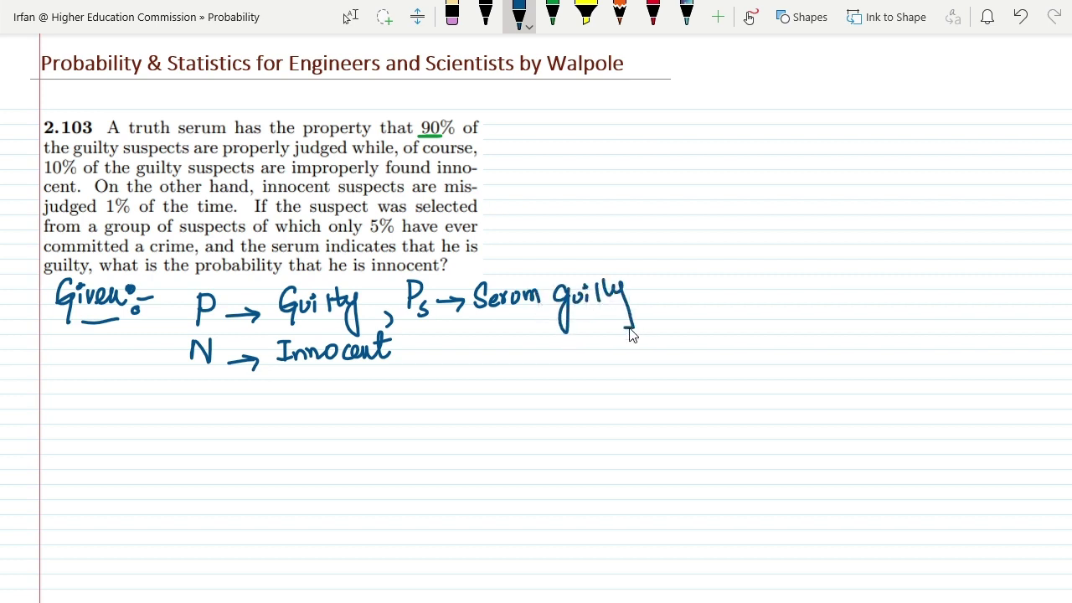
left_click_drag(605, 286, 626, 280)
mouse_move(400, 352)
left_mouse_down()
mouse_move(430, 357)
mouse_move(430, 338)
mouse_move(439, 362)
mouse_move(469, 356)
mouse_move(493, 330)
mouse_move(490, 354)
mouse_move(519, 338)
mouse_move(577, 349)
mouse_move(576, 330)
mouse_move(601, 349)
mouse_move(662, 347)
left_mouse_up()
left_click_drag(652, 331, 662, 352)
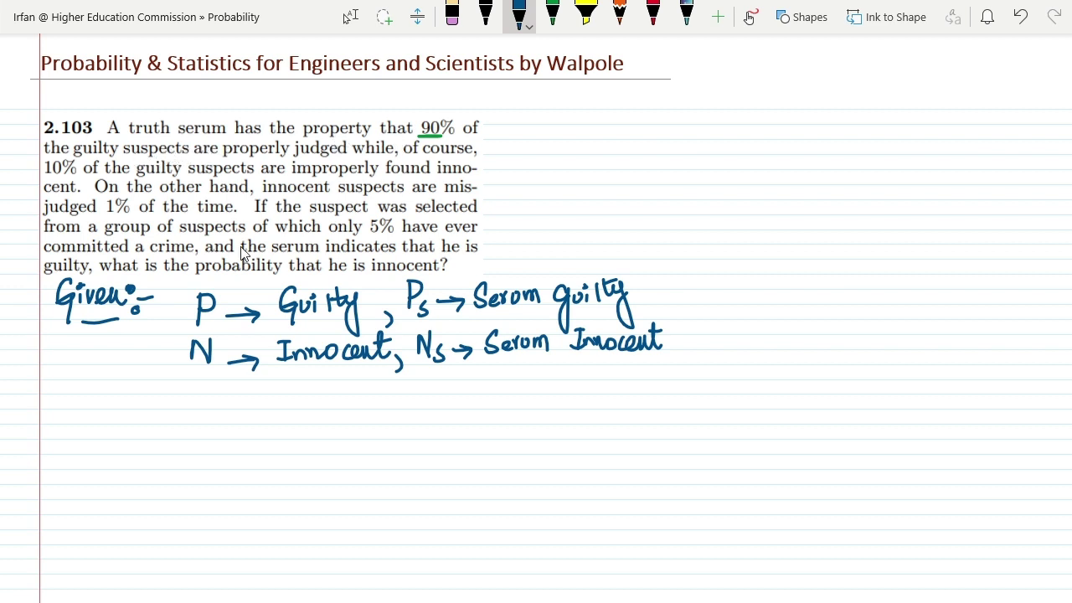
mouse_move(104, 400)
left_mouse_down()
mouse_move(100, 427)
mouse_move(104, 404)
mouse_move(129, 396)
mouse_move(138, 432)
left_mouse_up()
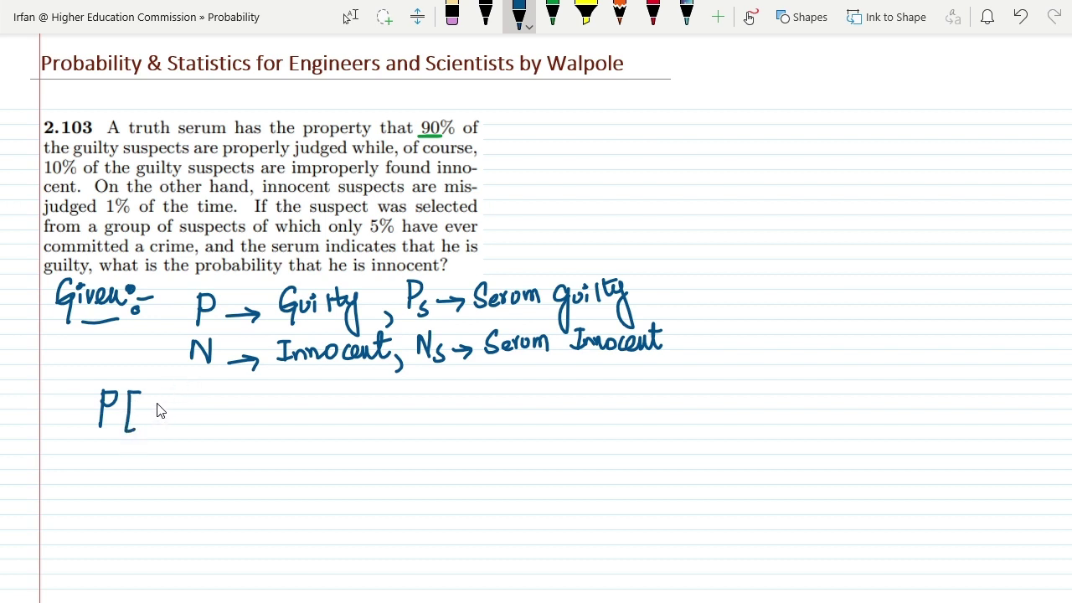
Complete the first probability as P[Ps|P] = 0.9.
left_click_drag(147, 396, 145, 420)
mouse_move(147, 395)
left_mouse_down()
mouse_move(161, 399)
mouse_move(148, 410)
mouse_move(156, 427)
left_mouse_up()
mouse_move(178, 390)
left_mouse_down()
mouse_move(177, 438)
mouse_move(194, 423)
mouse_move(193, 400)
mouse_move(201, 414)
mouse_move(216, 390)
mouse_move(214, 429)
mouse_move(244, 410)
mouse_move(278, 414)
mouse_move(274, 403)
mouse_move(289, 417)
mouse_move(298, 396)
mouse_move(304, 425)
left_mouse_up()
left_click(290, 414)
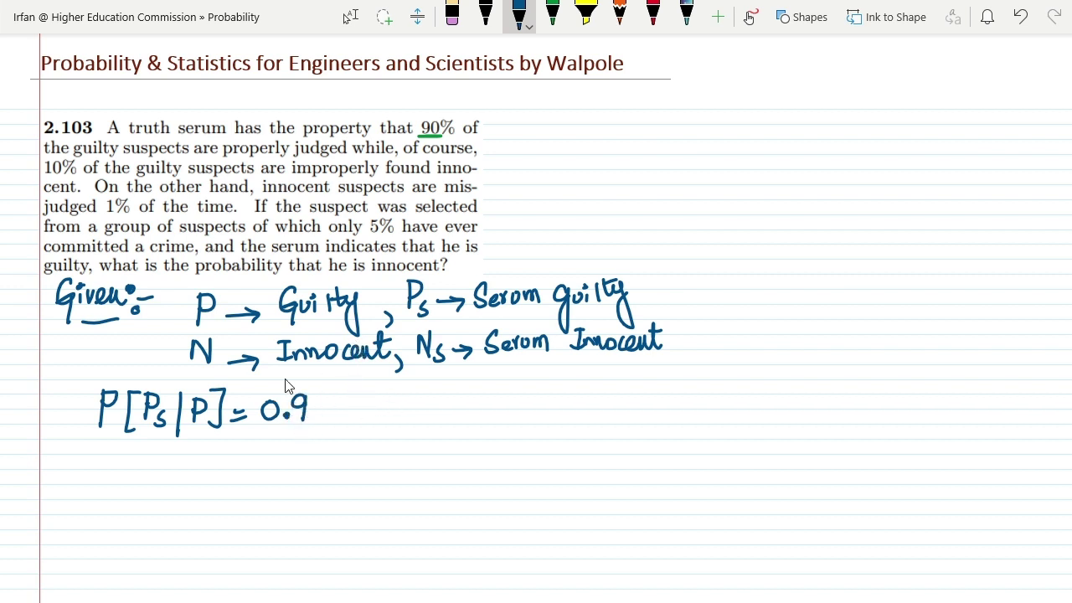
Undo a stray stroke, write P[Ns/P] = 0.1 below, and draw a vertical divider.
left_click_drag(97, 455, 97, 497)
key("ctrl+z")
mouse_move(95, 451)
left_mouse_down()
mouse_move(95, 480)
mouse_move(95, 465)
mouse_move(139, 479)
left_mouse_up()
mouse_move(191, 446)
left_mouse_down()
mouse_move(191, 479)
mouse_move(193, 466)
mouse_move(177, 479)
left_mouse_up()
mouse_move(140, 445)
left_mouse_down()
mouse_move(140, 475)
mouse_move(156, 472)
mouse_move(159, 444)
mouse_move(159, 475)
left_mouse_up()
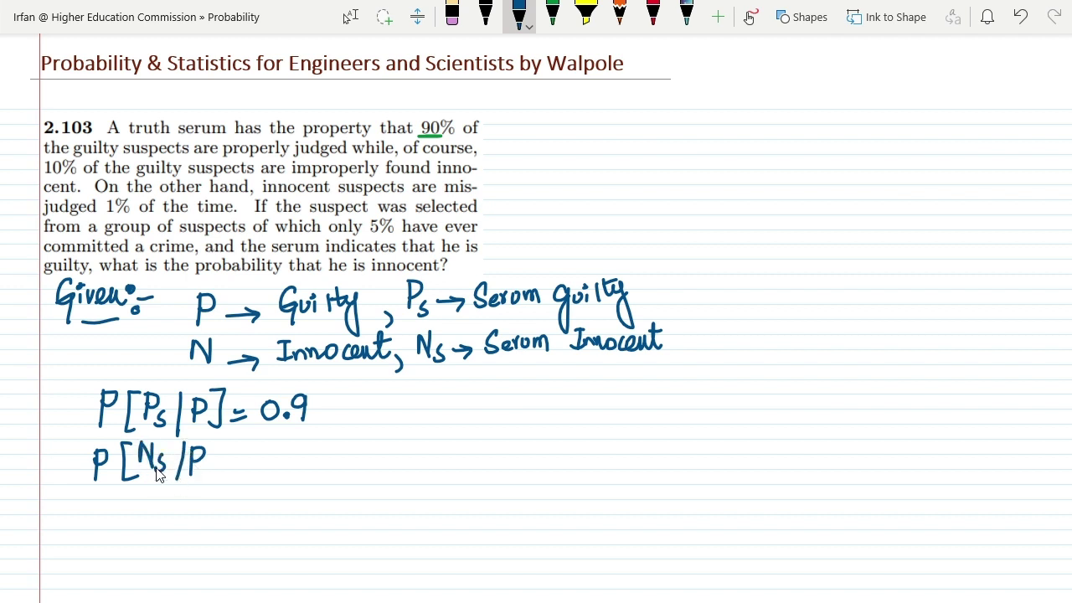
mouse_move(208, 442)
left_mouse_down()
mouse_move(212, 480)
mouse_move(277, 442)
mouse_move(265, 454)
mouse_move(307, 465)
left_mouse_up()
left_click(291, 462)
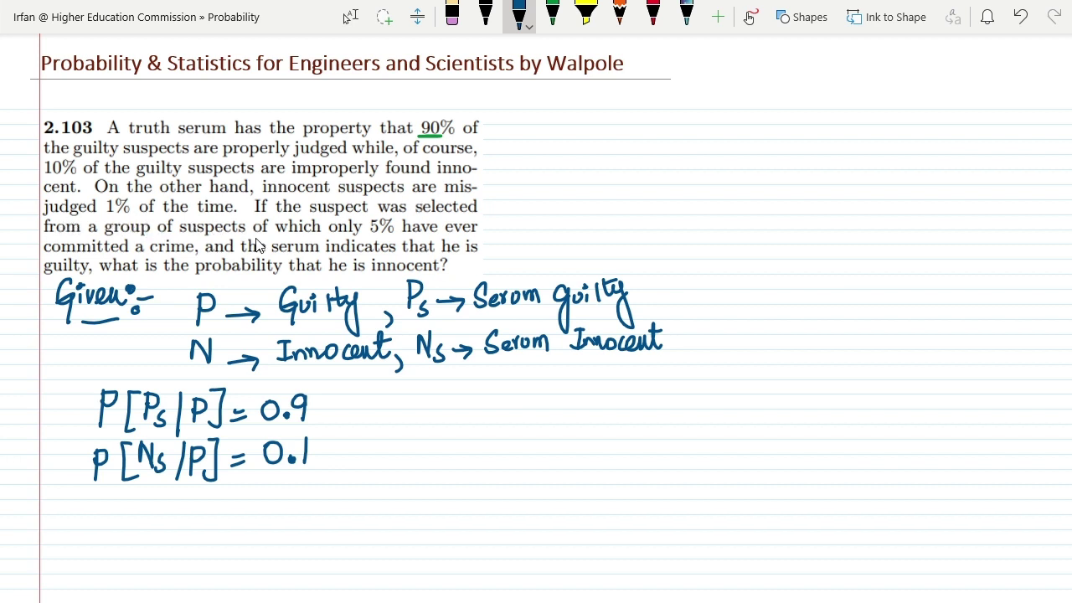
left_click_drag(343, 381, 339, 484)
Extend the divider and write P[Ps/N] = 0.01 beside it.
left_click_drag(369, 381, 367, 412)
mouse_move(369, 382)
left_mouse_down()
mouse_move(381, 394)
mouse_move(370, 400)
mouse_move(407, 416)
left_mouse_up()
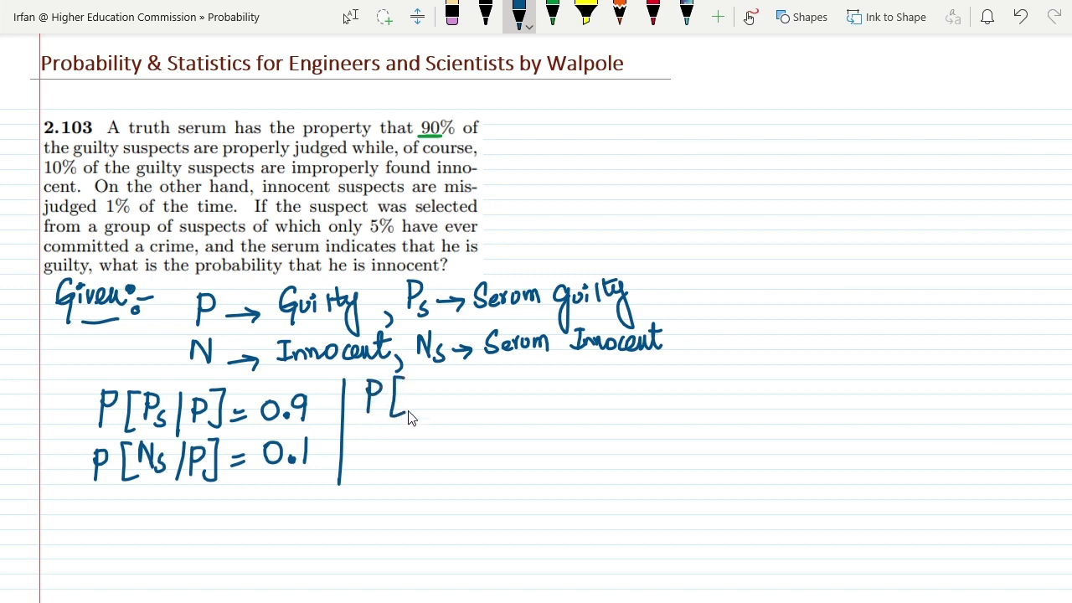
left_click_drag(445, 383, 432, 413)
mouse_move(449, 408)
left_mouse_down()
mouse_move(451, 385)
mouse_move(462, 408)
mouse_move(465, 386)
mouse_move(412, 414)
mouse_move(415, 397)
left_mouse_up()
mouse_move(470, 376)
left_mouse_down()
mouse_move(483, 374)
mouse_move(476, 427)
mouse_move(466, 425)
mouse_move(505, 398)
left_mouse_up()
left_click_drag(493, 406, 506, 406)
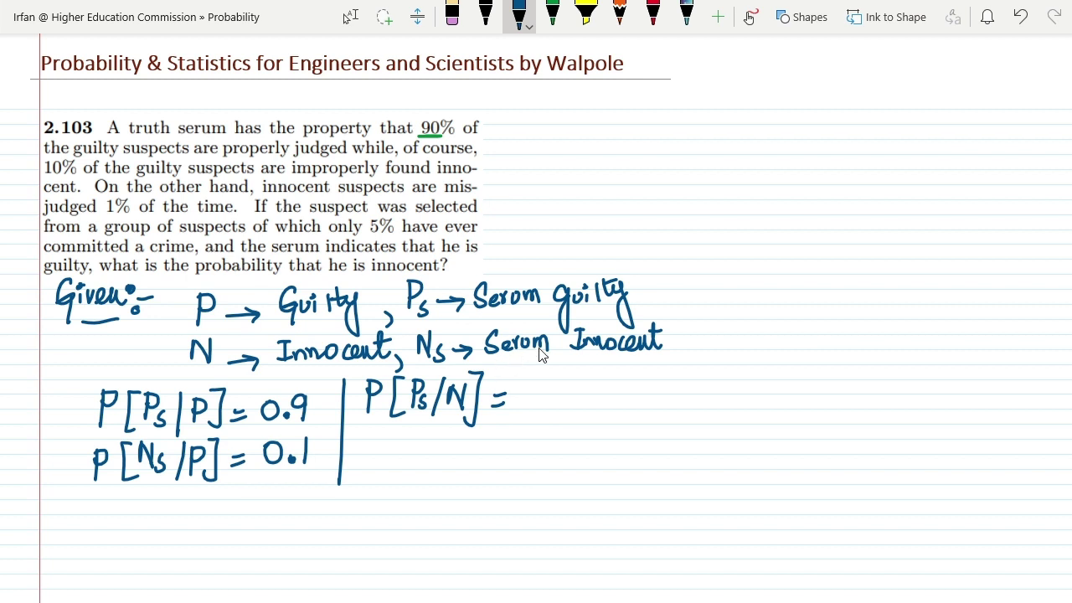
mouse_move(523, 382)
left_mouse_down()
mouse_move(537, 396)
mouse_move(519, 383)
left_mouse_up()
left_click(543, 399)
mouse_move(556, 382)
left_mouse_down()
mouse_move(567, 401)
mouse_move(553, 384)
mouse_move(593, 400)
left_mouse_up()
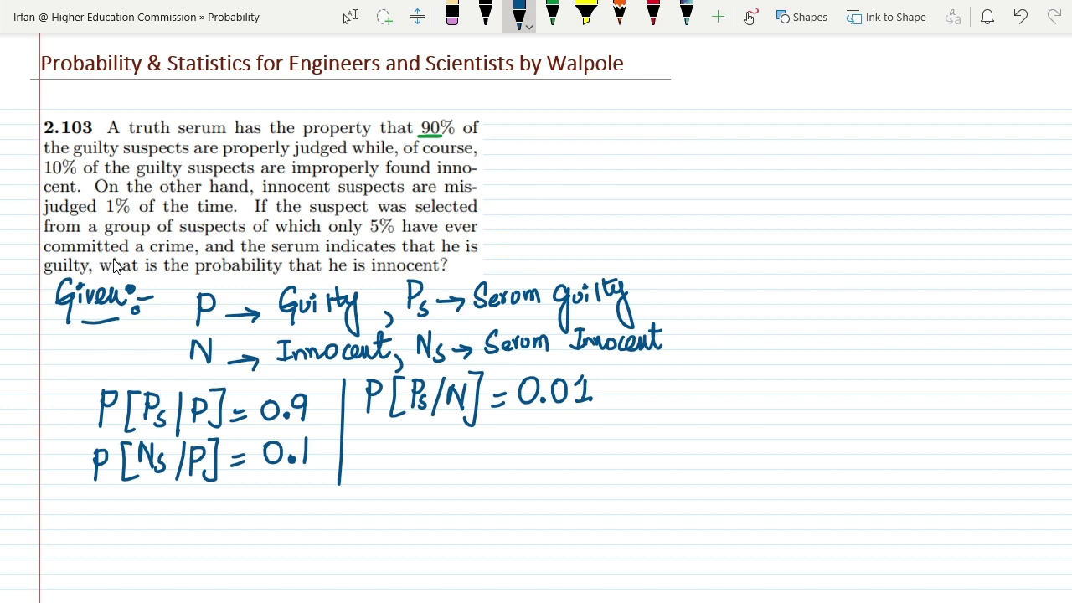
Write P[P] = 0.05 and P[N] = 0.95 on the next line.
mouse_move(369, 435)
left_mouse_down()
mouse_move(366, 460)
mouse_move(377, 437)
mouse_move(370, 451)
mouse_move(402, 434)
mouse_move(411, 474)
left_mouse_up()
mouse_move(409, 438)
left_mouse_down()
mouse_move(429, 472)
mouse_move(456, 451)
mouse_move(469, 460)
mouse_move(479, 438)
mouse_move(501, 459)
mouse_move(508, 435)
left_mouse_up()
left_click(492, 457)
mouse_move(524, 437)
left_mouse_down()
mouse_move(529, 452)
mouse_move(536, 433)
mouse_move(545, 469)
left_mouse_up()
mouse_move(561, 429)
left_mouse_down()
mouse_move(560, 461)
mouse_move(563, 445)
mouse_move(592, 471)
mouse_move(600, 435)
mouse_move(610, 459)
mouse_move(612, 433)
mouse_move(610, 459)
left_mouse_up()
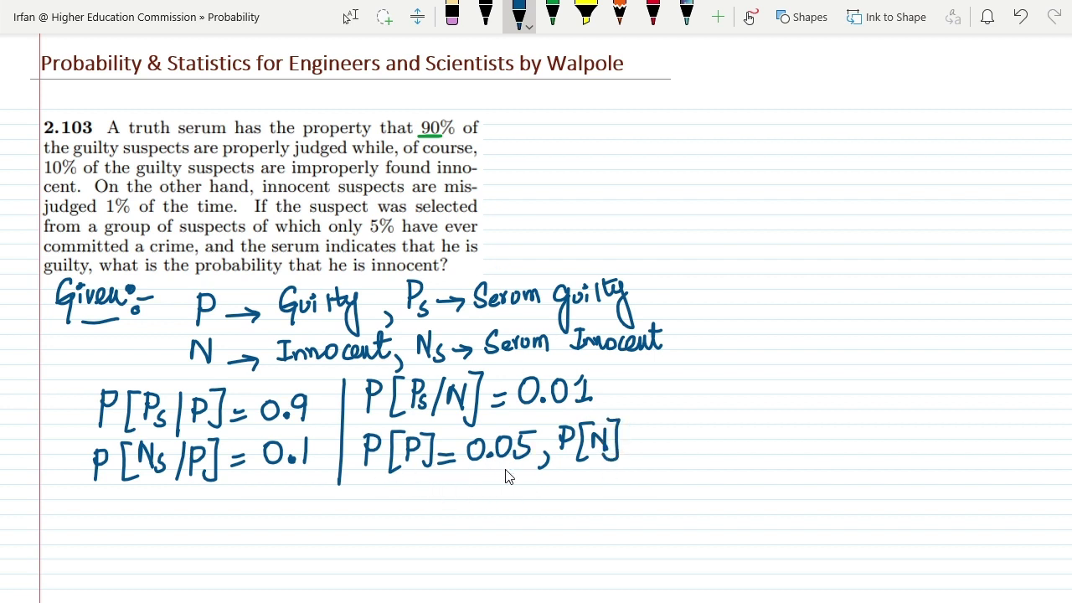
mouse_move(626, 444)
left_mouse_down()
mouse_move(661, 456)
mouse_move(658, 433)
mouse_move(694, 457)
left_mouse_up()
mouse_move(706, 431)
left_mouse_down()
mouse_move(713, 448)
mouse_move(699, 454)
left_mouse_up()
left_click_drag(706, 429, 718, 427)
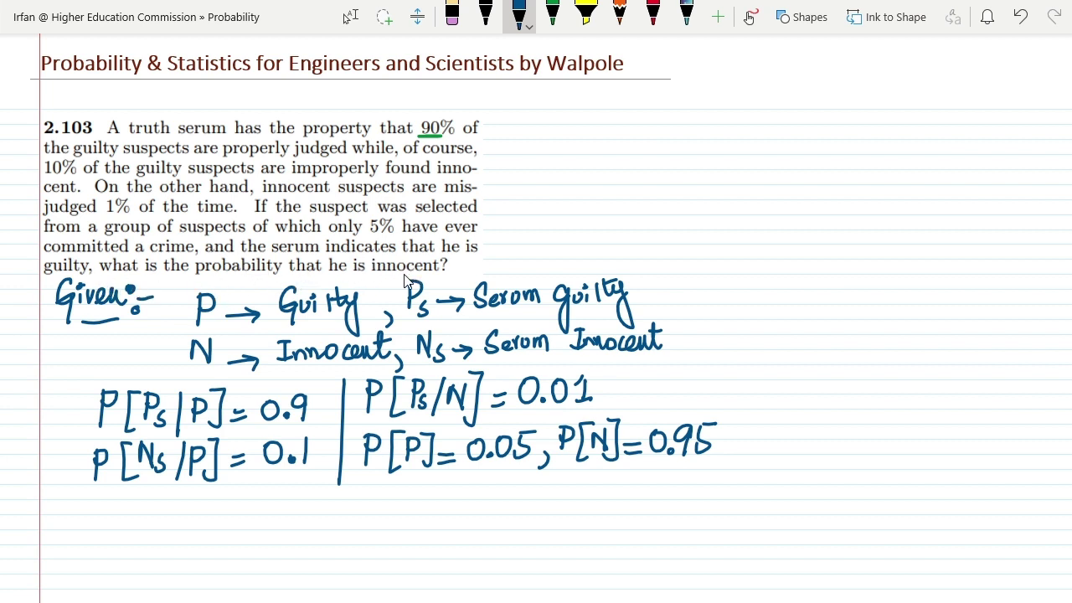
Write the unknown P[N/Ps] = ? below the given probabilities.
mouse_move(240, 503)
left_mouse_down()
mouse_move(239, 538)
mouse_move(270, 503)
mouse_move(273, 541)
mouse_move(282, 510)
mouse_move(297, 537)
mouse_move(297, 527)
left_mouse_up()
mouse_move(319, 501)
left_mouse_down()
mouse_move(335, 515)
mouse_move(324, 522)
mouse_move(346, 536)
mouse_move(368, 508)
mouse_move(367, 546)
mouse_move(402, 520)
left_mouse_up()
mouse_move(382, 533)
left_mouse_down()
mouse_move(425, 500)
mouse_move(420, 529)
left_mouse_up()
left_click(423, 536)
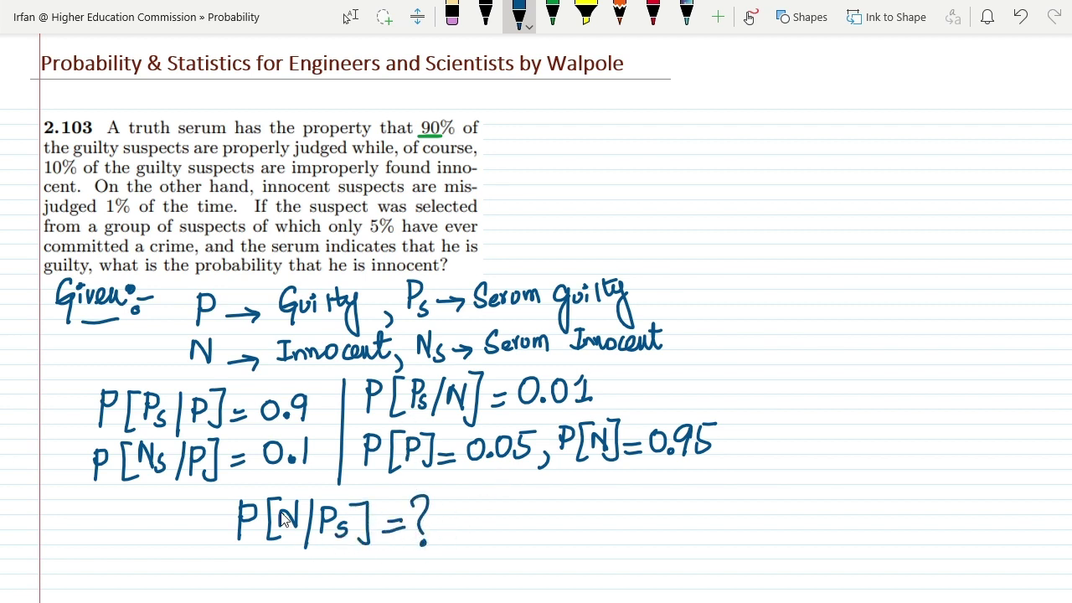
In green ink, box P[N/Ps] = ? and label it 'Req' with an arrow.
left_click(552, 12)
mouse_move(218, 482)
left_mouse_down()
mouse_move(217, 544)
mouse_move(220, 477)
mouse_move(428, 467)
mouse_move(455, 487)
mouse_move(454, 552)
mouse_move(228, 550)
mouse_move(202, 517)
mouse_move(168, 532)
left_mouse_up()
mouse_move(55, 485)
left_mouse_down()
mouse_move(58, 526)
mouse_move(62, 506)
mouse_move(97, 511)
mouse_move(116, 535)
left_mouse_up()
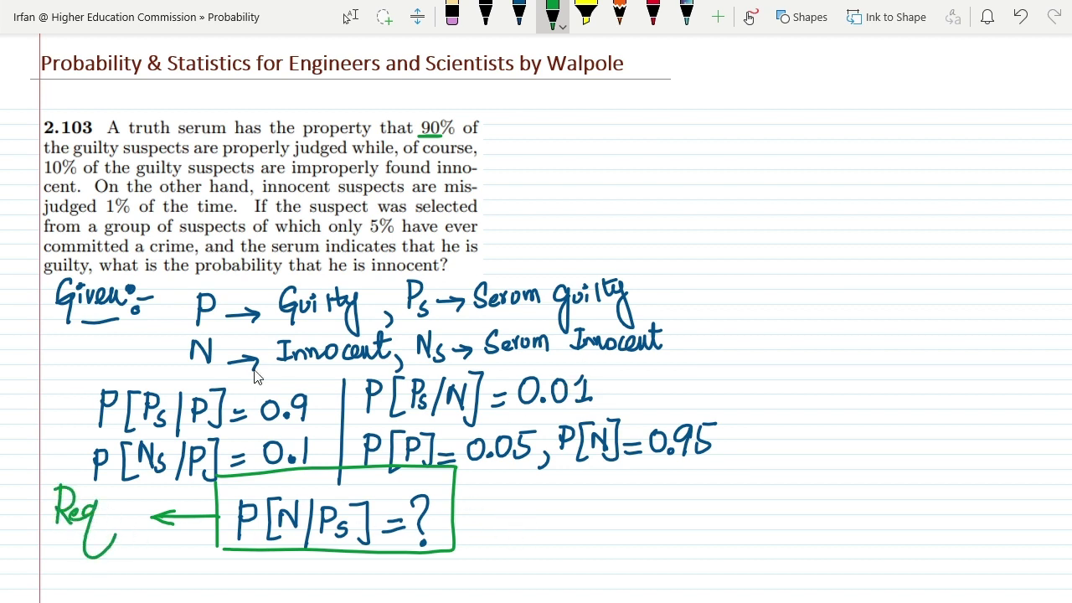
In red ink, underline the P and N symbols in the Given section.
left_click(652, 13)
left_click_drag(182, 333, 224, 334)
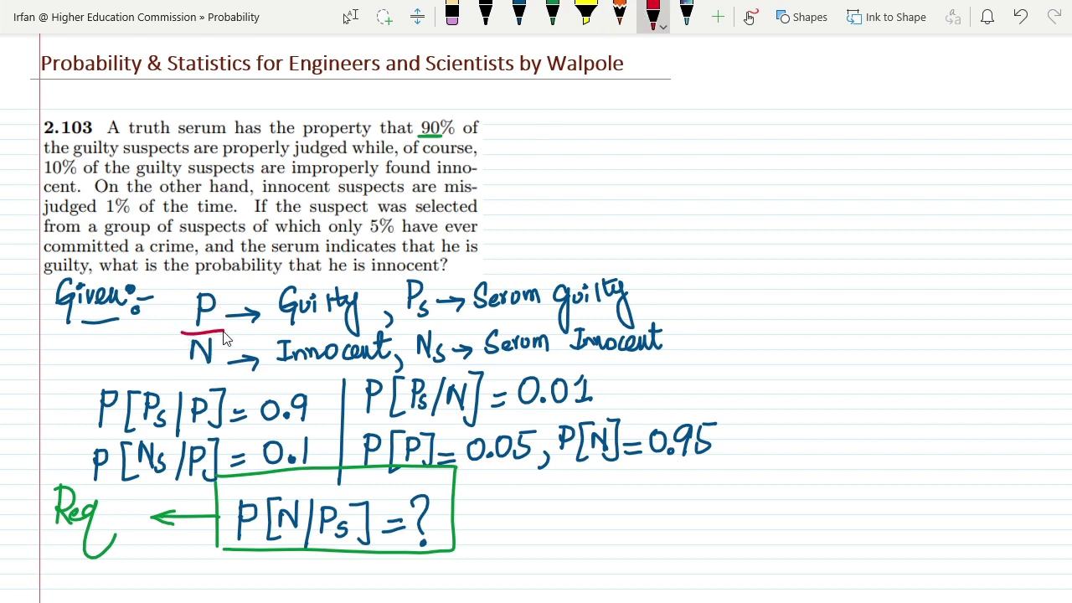
left_click_drag(179, 366, 223, 365)
mouse_move(541, 134)
left_mouse_down()
mouse_move(574, 90)
mouse_move(549, 132)
mouse_move(573, 103)
left_mouse_up()
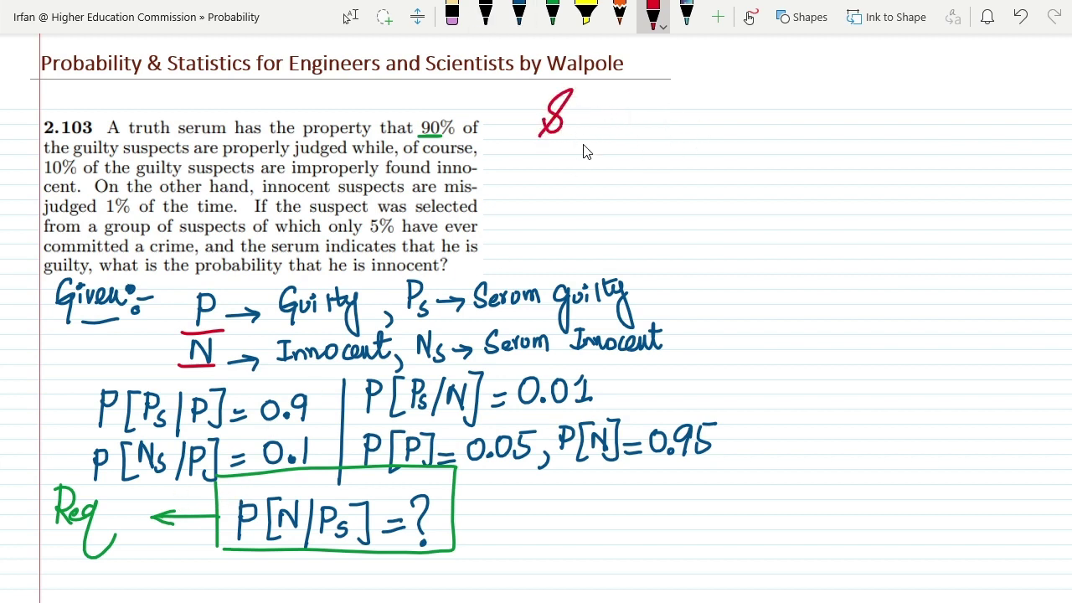
Undo the red marks and, in black ink, write 'Sol:-' followed by P[N|Ps] =.
key("ctrl+z")
key("ctrl+z")
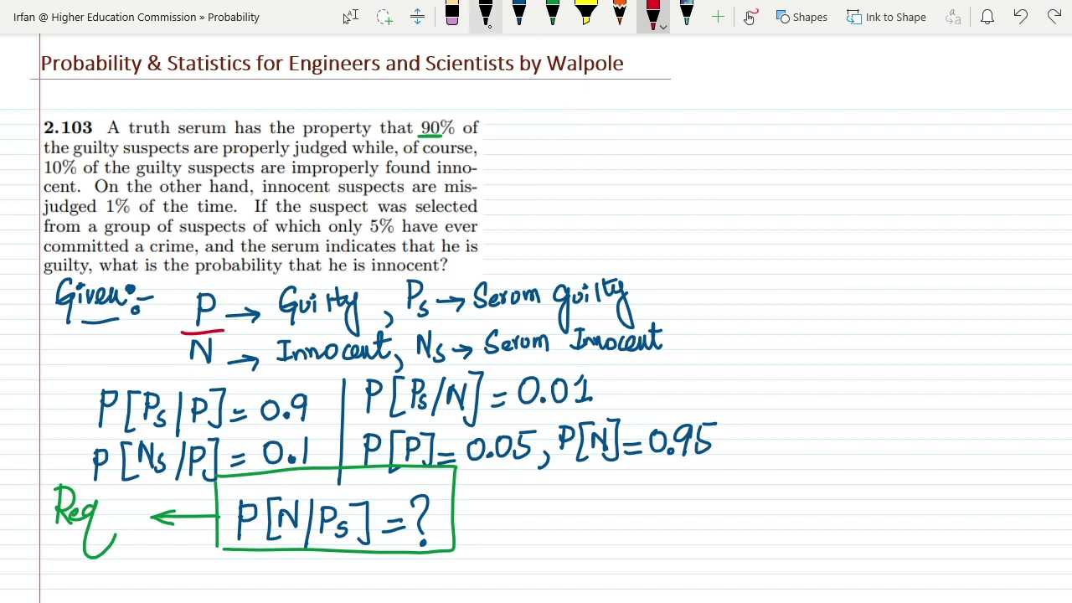
left_click(485, 15)
mouse_move(536, 158)
left_mouse_down()
mouse_move(554, 101)
mouse_move(554, 136)
mouse_move(535, 130)
mouse_move(562, 135)
mouse_move(581, 109)
mouse_move(594, 115)
mouse_move(596, 143)
mouse_move(617, 124)
mouse_move(539, 155)
mouse_move(584, 150)
left_mouse_up()
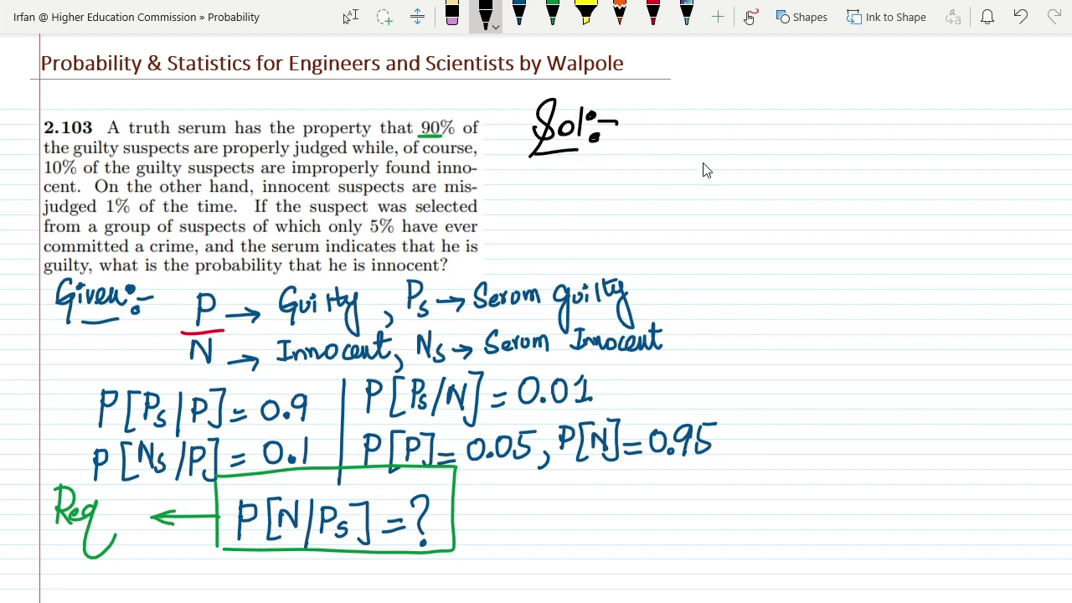
mouse_move(639, 99)
left_mouse_down()
mouse_move(636, 136)
mouse_move(641, 98)
mouse_move(642, 114)
mouse_move(662, 102)
mouse_move(658, 139)
mouse_move(671, 118)
mouse_move(682, 124)
mouse_move(681, 101)
mouse_move(683, 123)
mouse_move(706, 117)
mouse_move(706, 100)
mouse_move(714, 133)
left_mouse_up()
mouse_move(727, 98)
left_mouse_down()
mouse_move(732, 141)
mouse_move(723, 134)
mouse_move(756, 119)
left_mouse_up()
left_click_drag(741, 129, 784, 136)
Write the Bayes fraction P[Ps|N]P[N] over P[Ps] and add an arrow after it.
mouse_move(786, 96)
left_mouse_down()
mouse_move(798, 97)
mouse_move(787, 117)
mouse_move(814, 135)
mouse_move(829, 117)
mouse_move(822, 138)
left_mouse_up()
mouse_move(849, 92)
left_mouse_down()
mouse_move(845, 134)
mouse_move(886, 90)
mouse_move(876, 136)
left_mouse_up()
mouse_move(902, 100)
left_mouse_down()
mouse_move(901, 122)
mouse_move(916, 134)
mouse_move(930, 102)
left_mouse_up()
mouse_move(930, 102)
left_mouse_down()
mouse_move(940, 122)
mouse_move(941, 99)
left_mouse_up()
mouse_move(941, 88)
left_mouse_down()
mouse_move(953, 89)
mouse_move(947, 127)
left_mouse_up()
left_click_drag(776, 153, 934, 154)
mouse_move(823, 167)
left_mouse_down()
mouse_move(821, 210)
mouse_move(844, 173)
mouse_move(853, 210)
left_mouse_up()
mouse_move(856, 172)
left_mouse_down()
mouse_move(856, 206)
mouse_move(871, 186)
mouse_move(868, 201)
mouse_move(891, 208)
left_mouse_up()
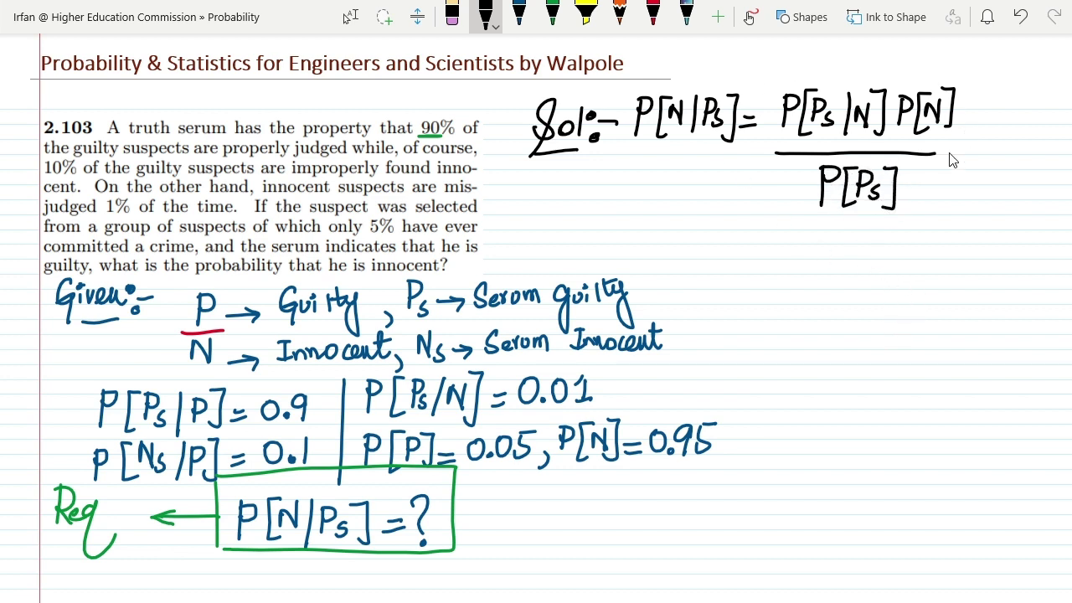
left_click_drag(956, 144, 1028, 147)
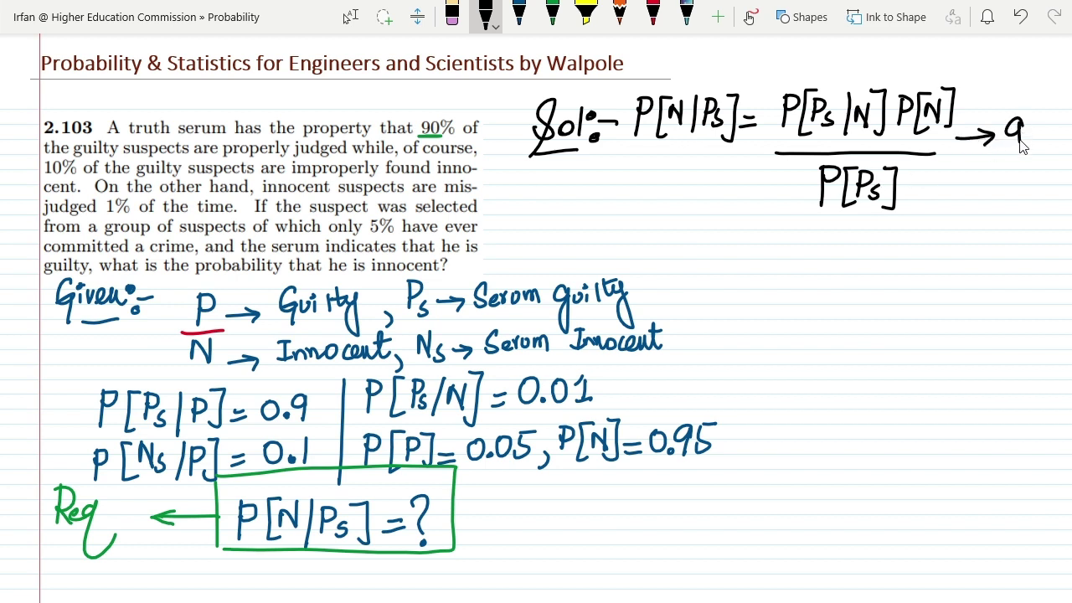